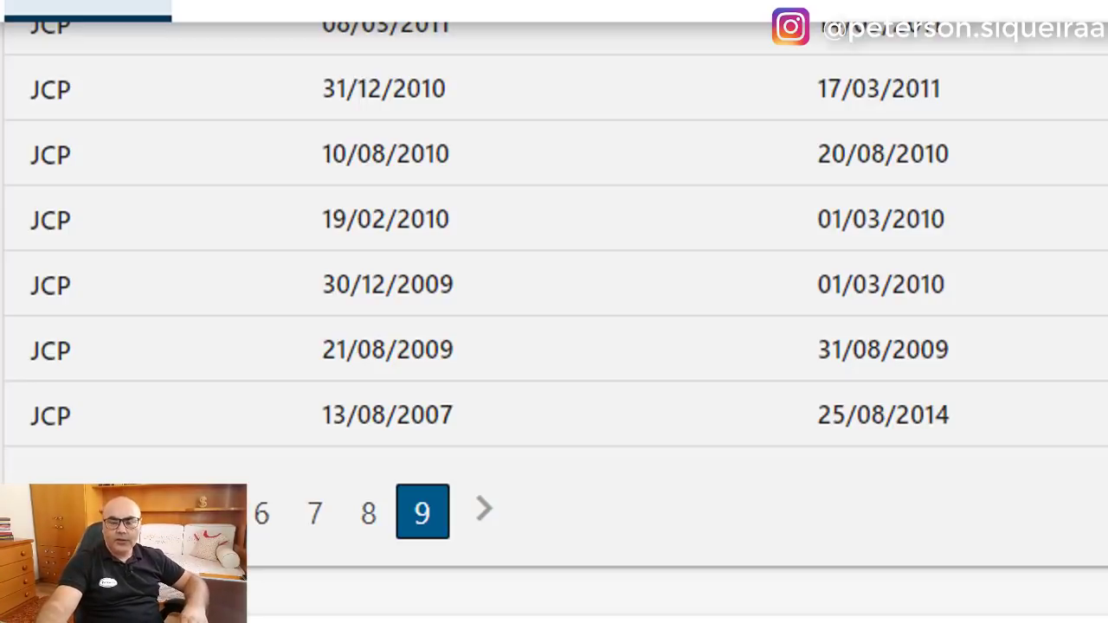
- Examine Itaú's earnings history, bonus and split dates, and the company's equity and market value figures
{"action": "scroll", "coordinate": [554, 312], "scroll_direction": "down", "scroll_amount": 10}
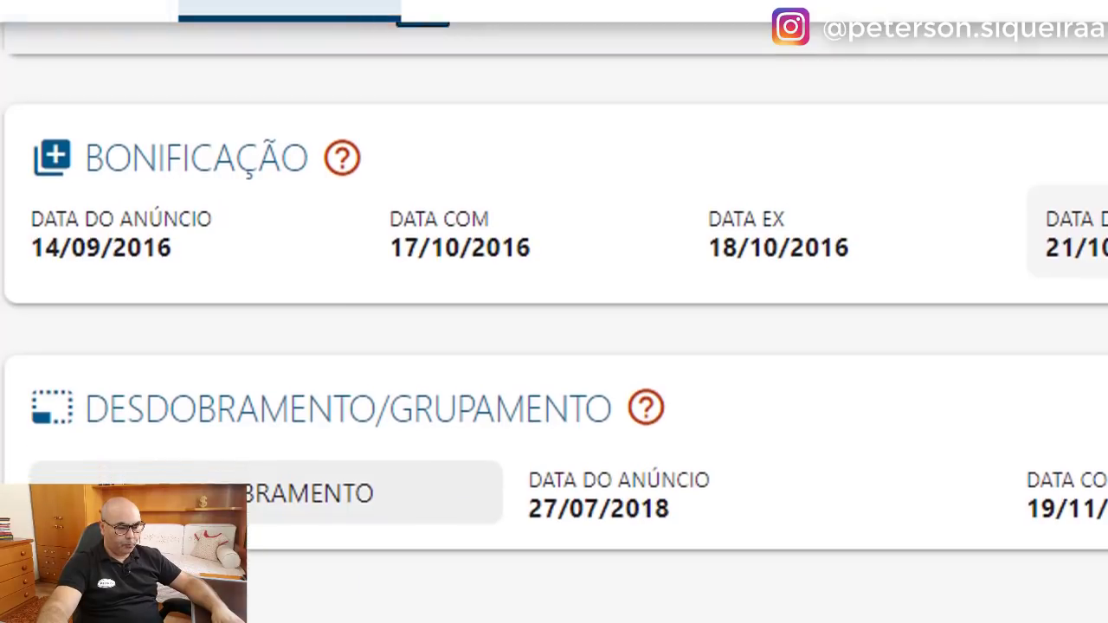
{"action": "scroll", "coordinate": [554, 312], "scroll_direction": "down", "scroll_amount": 2}
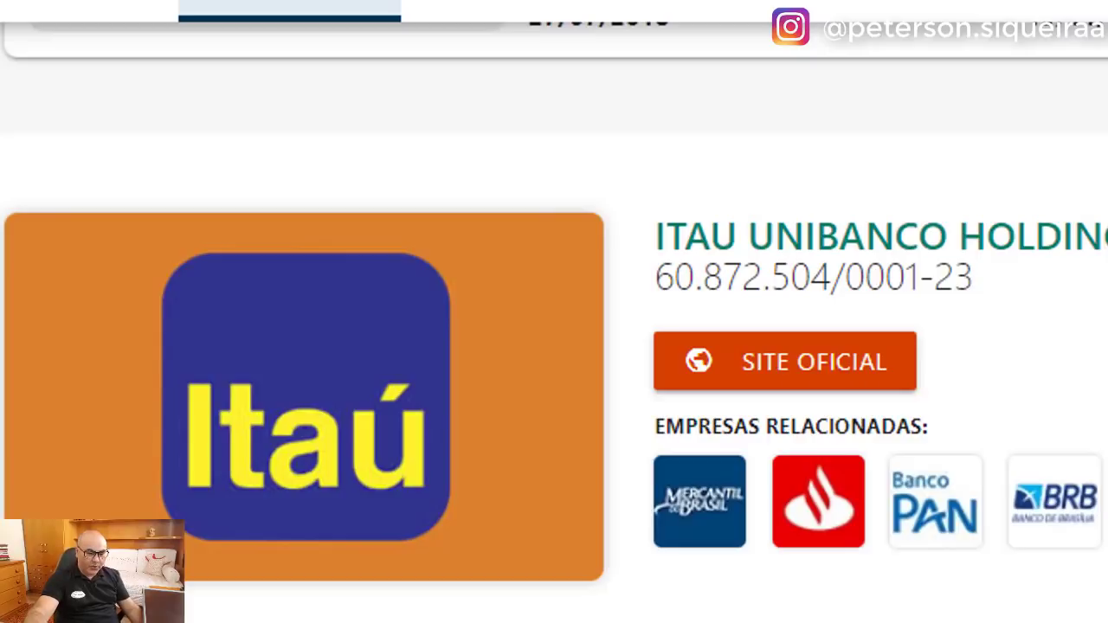
{"action": "scroll", "coordinate": [553, 312], "scroll_direction": "down", "scroll_amount": 3}
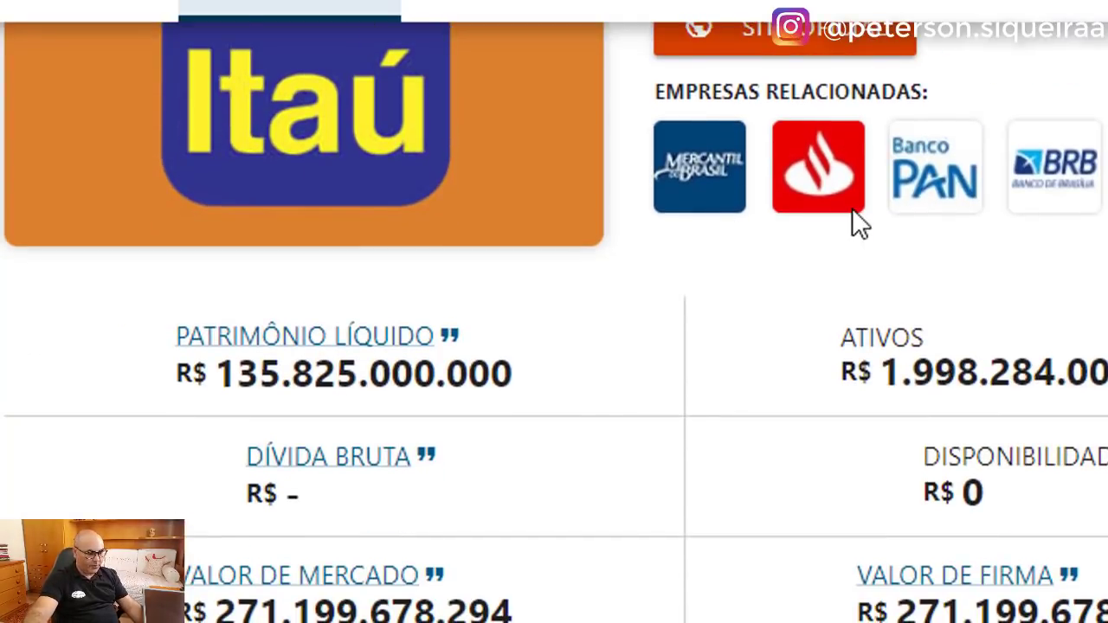
{"action": "scroll", "coordinate": [852, 222], "scroll_direction": "down", "scroll_amount": 2}
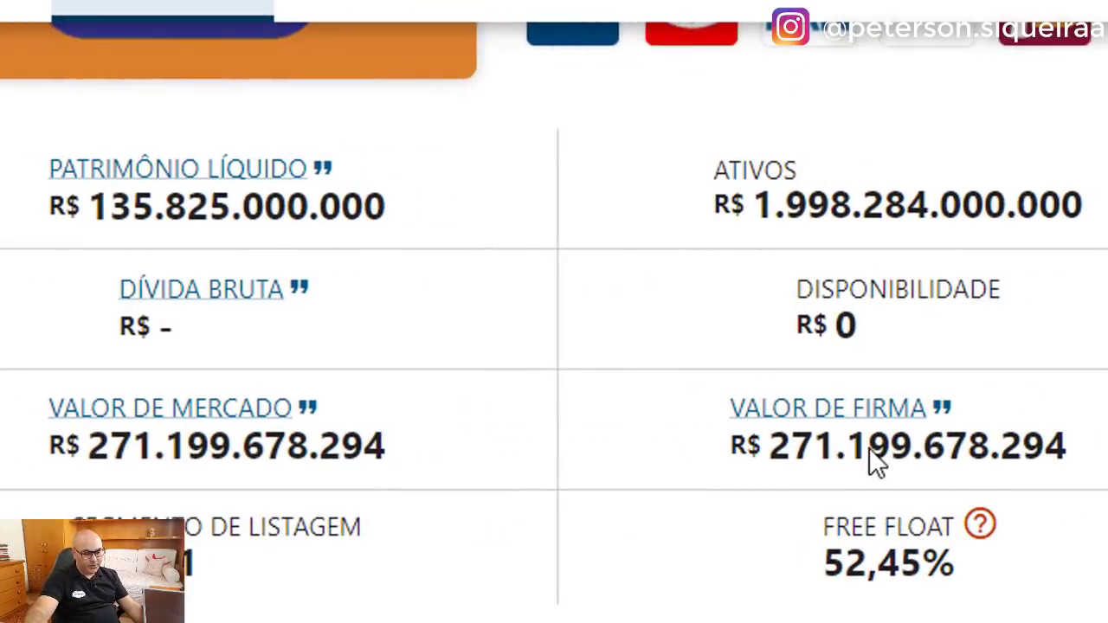
{"action": "mouse_move", "coordinate": [874, 462]}
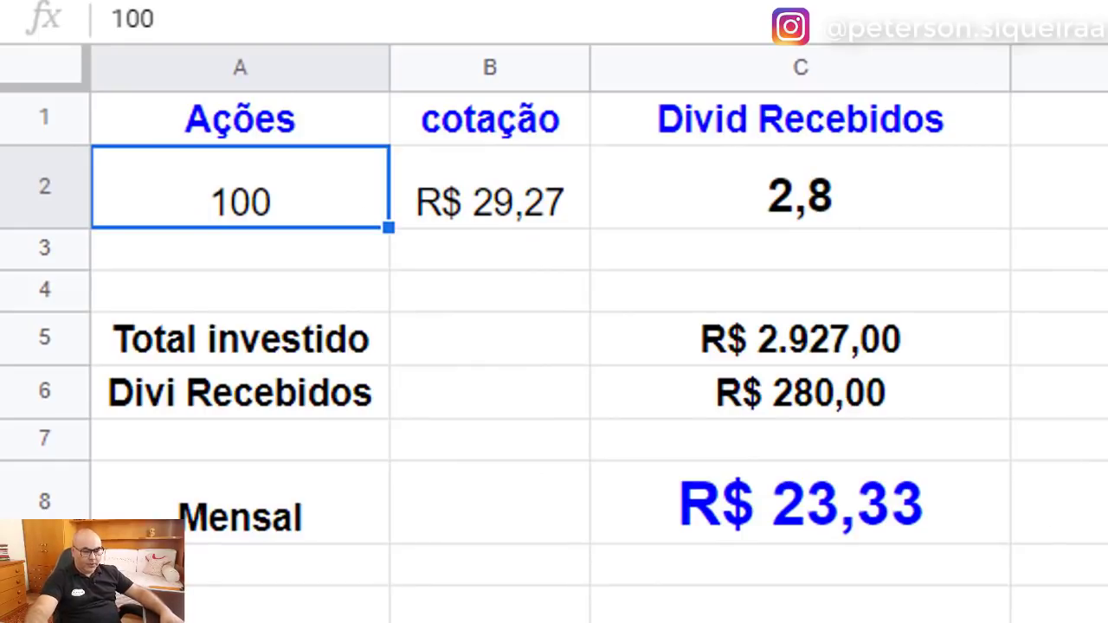
- Review the dividend calculator, the summed 2019 dividend payments in the spreadsheet, and Itaú's company figures and earnings table
{"action": "scroll", "coordinate": [554, 346], "scroll_direction": "down", "scroll_amount": 5}
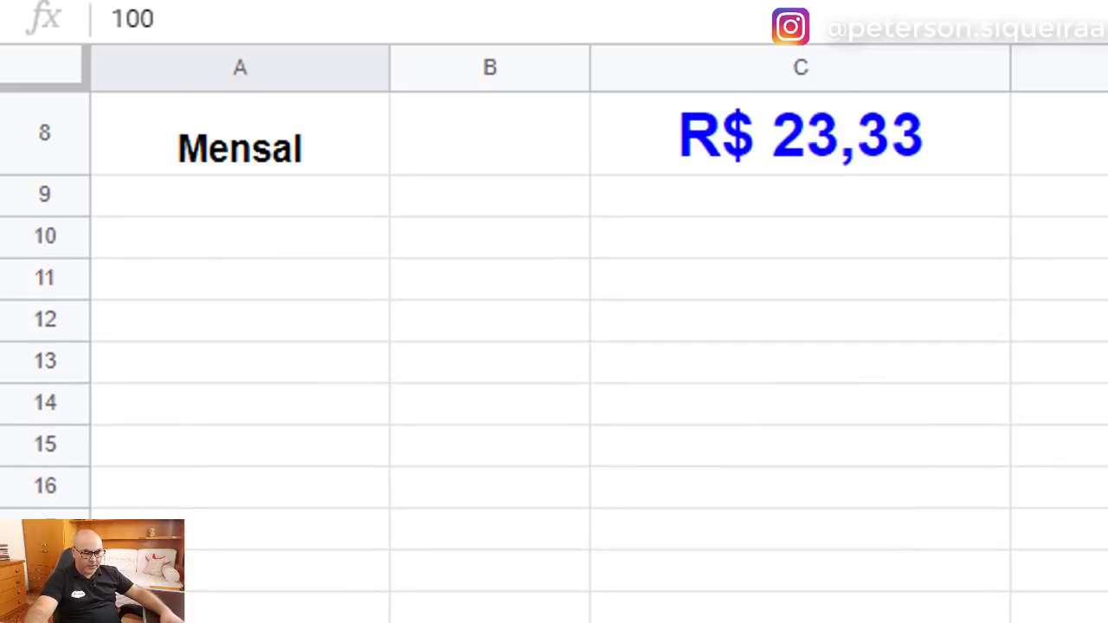
{"action": "scroll", "coordinate": [554, 347], "scroll_direction": "up", "scroll_amount": 5}
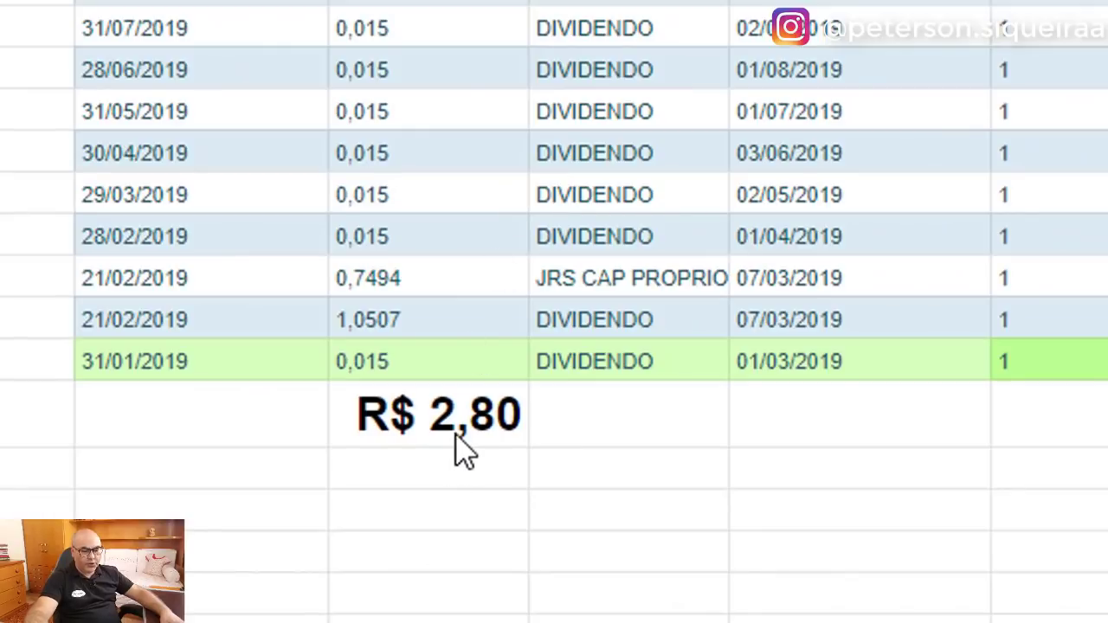
{"action": "left_click", "coordinate": [459, 445]}
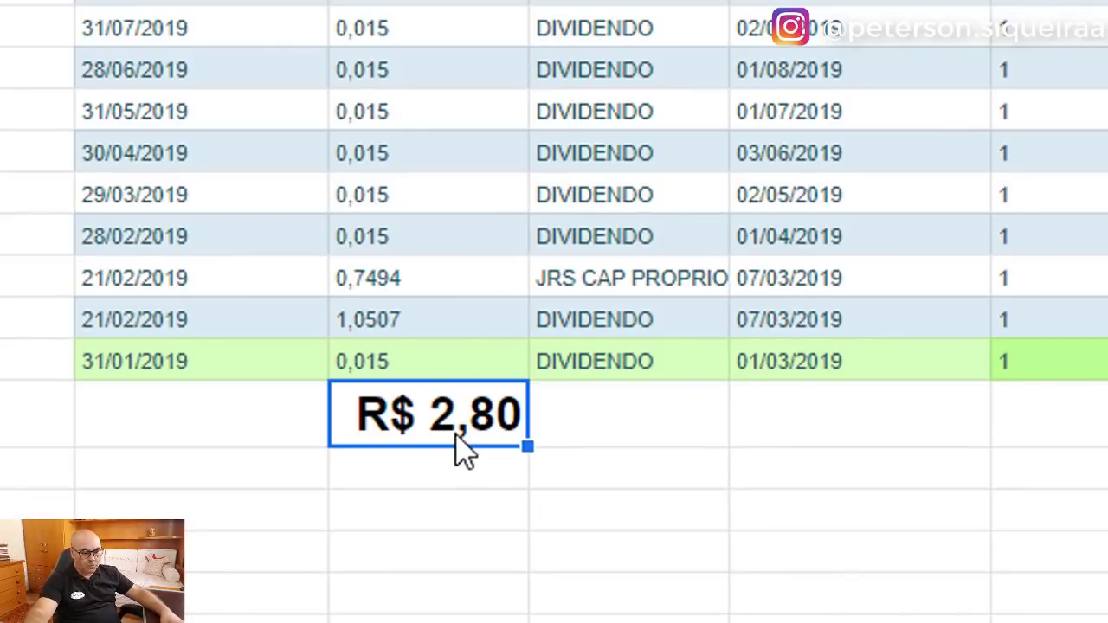
{"action": "scroll", "coordinate": [153, 272], "scroll_direction": "up", "scroll_amount": 3}
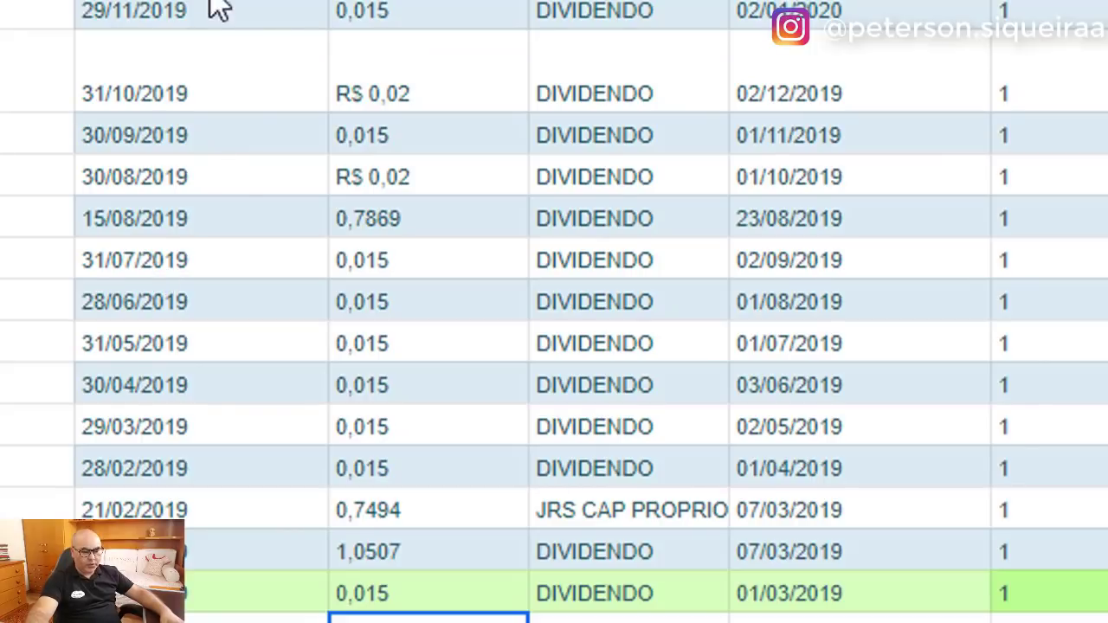
{"action": "scroll", "coordinate": [554, 311], "scroll_direction": "down", "scroll_amount": 1}
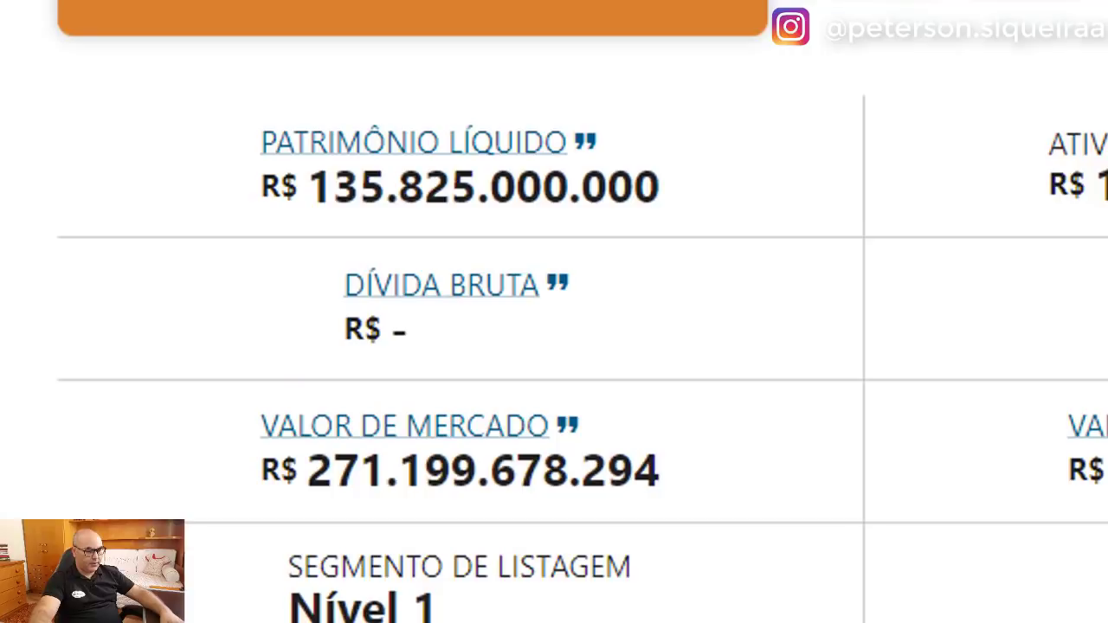
{"action": "scroll", "coordinate": [260, 309], "scroll_direction": "down", "scroll_amount": 20}
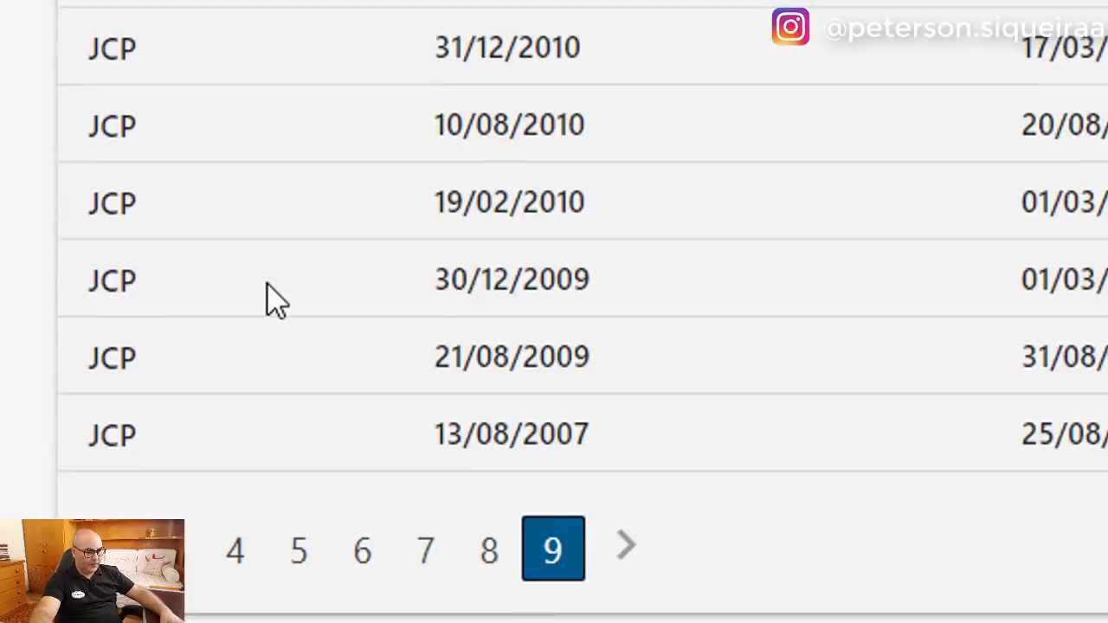
{"action": "scroll", "coordinate": [268, 303], "scroll_direction": "up", "scroll_amount": 20}
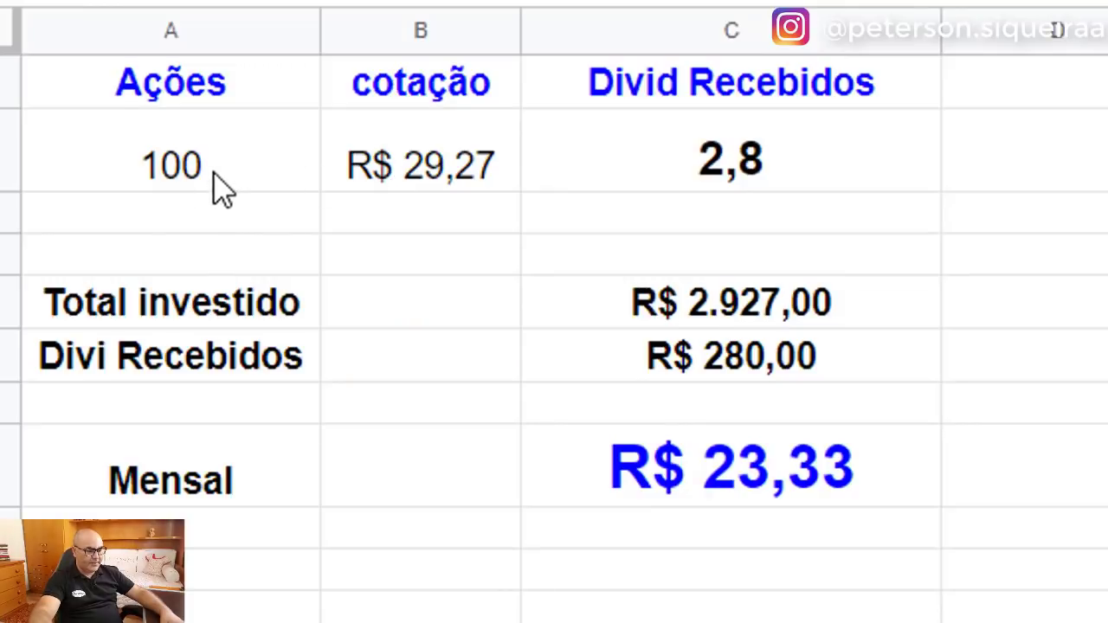
- Check the calculator's dividends received and monthly income for a holding of 100 shares
{"action": "left_click", "coordinate": [213, 174]}
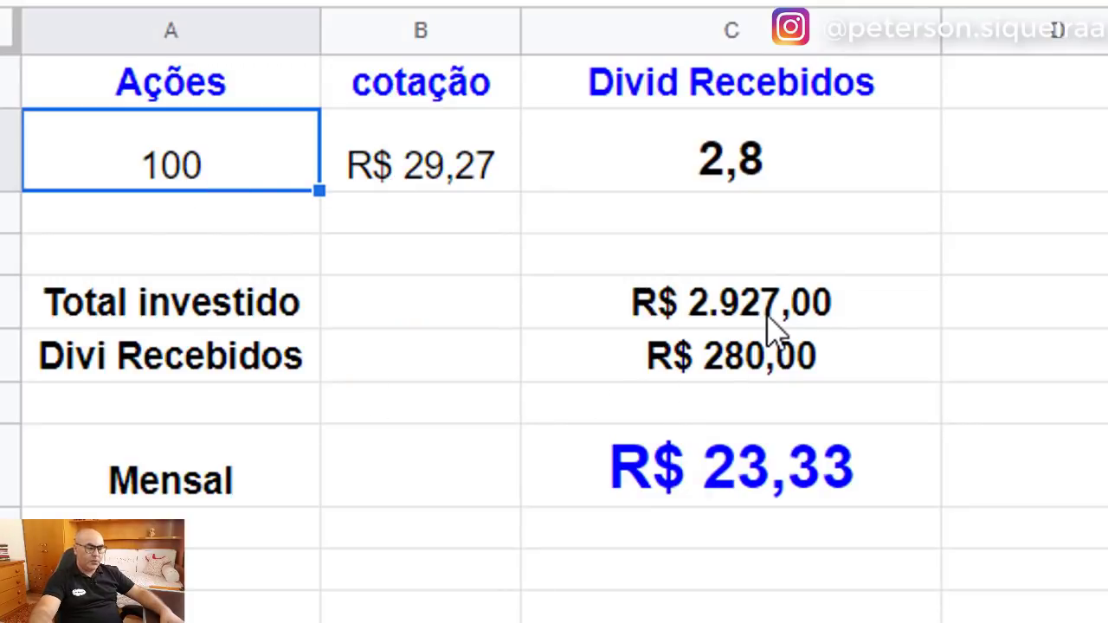
{"action": "left_click", "coordinate": [826, 368]}
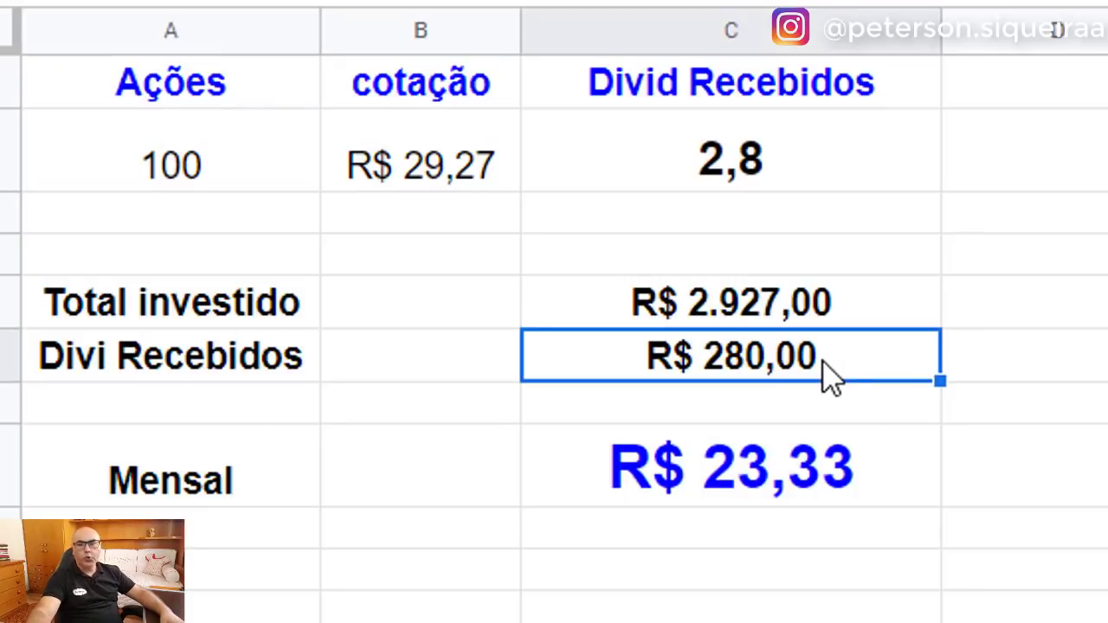
{"action": "left_click", "coordinate": [846, 495]}
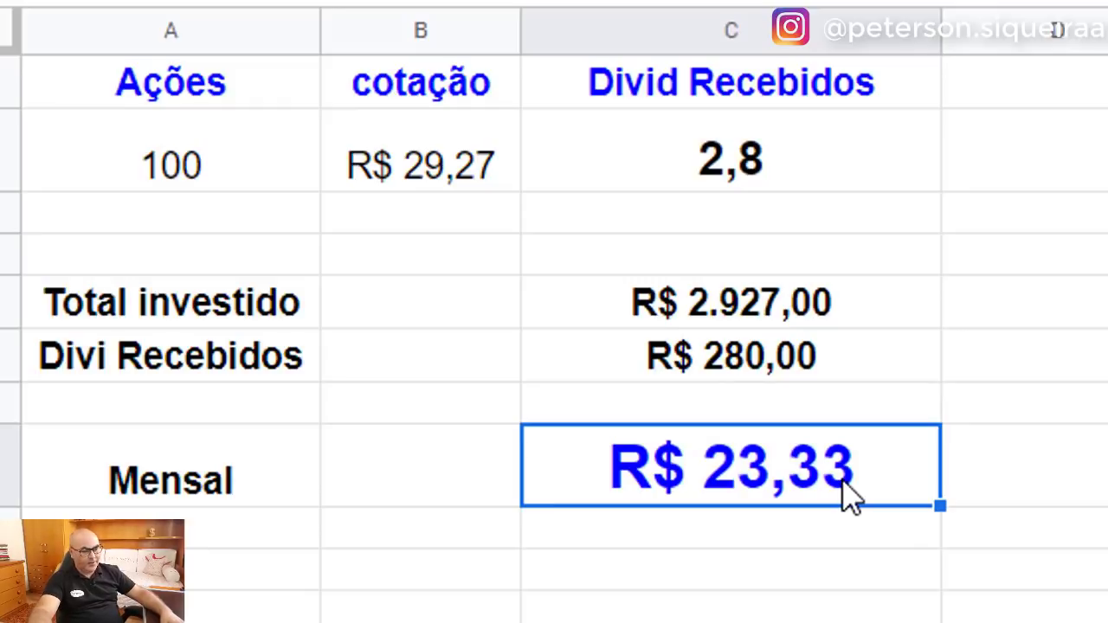
- Set the number of shares (Ações) in A2 to 1000 and check the monthly income in C8
{"action": "left_click", "coordinate": [128, 189]}
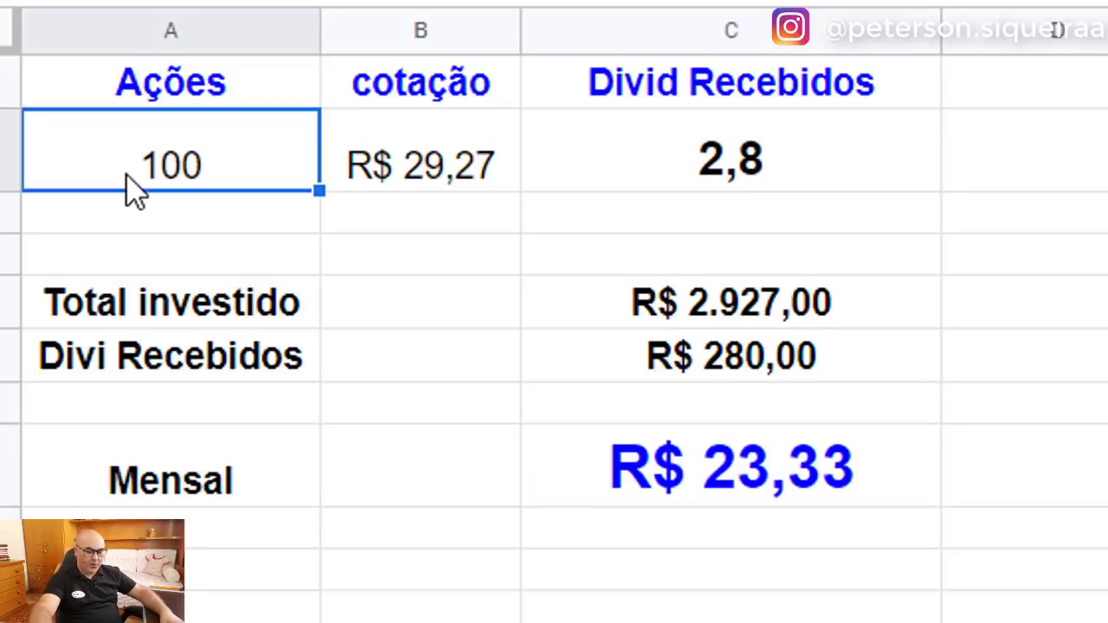
{"action": "type", "text": "1000"}
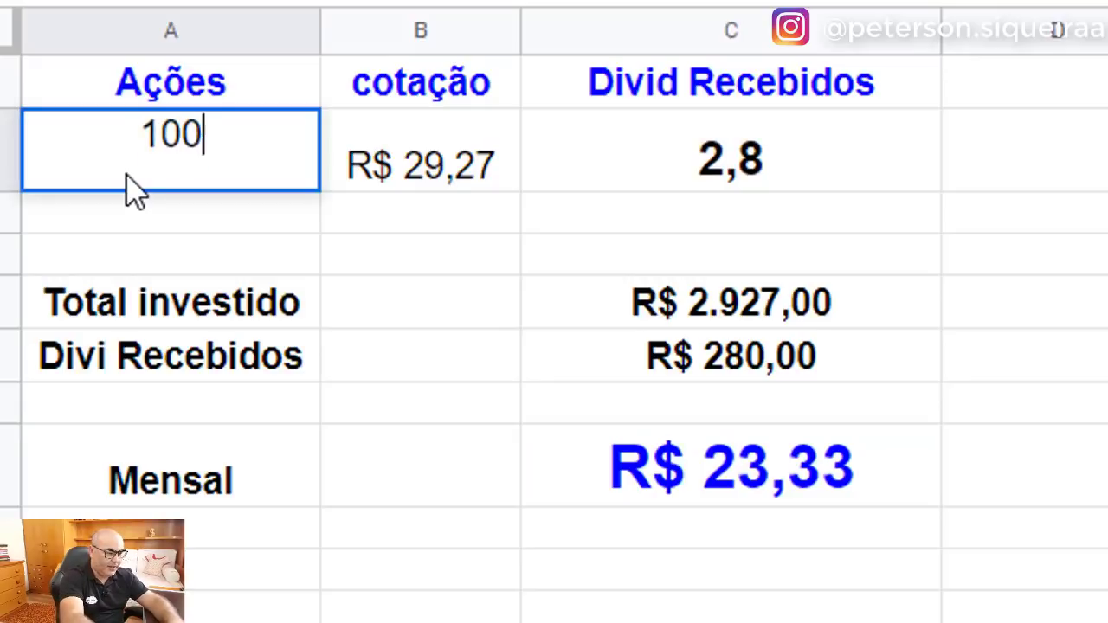
{"action": "key", "text": "Return"}
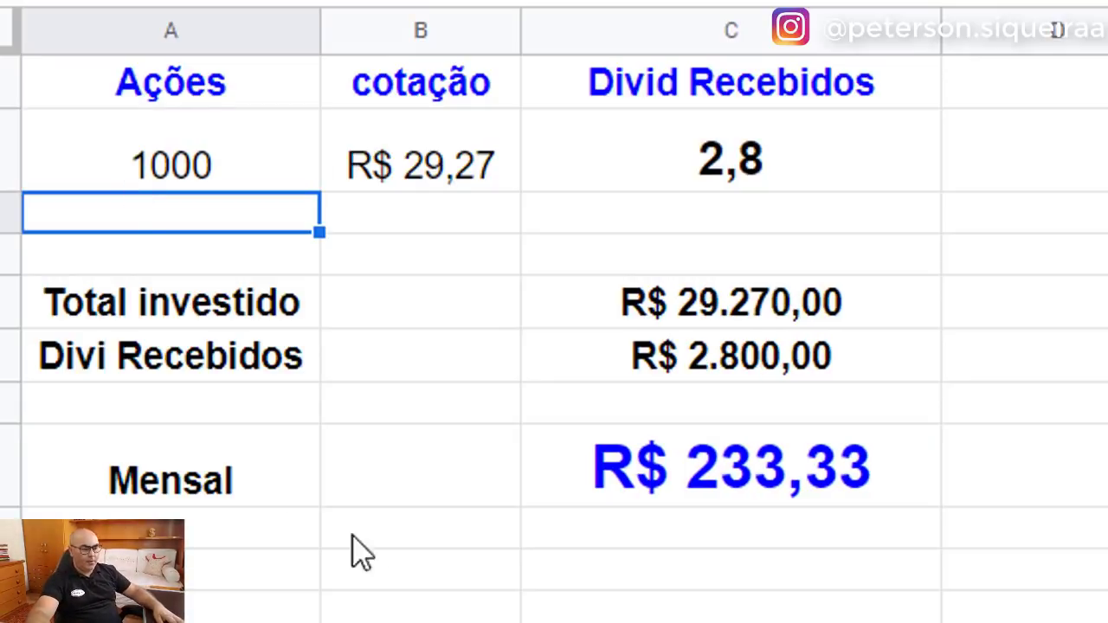
{"action": "left_click", "coordinate": [750, 489]}
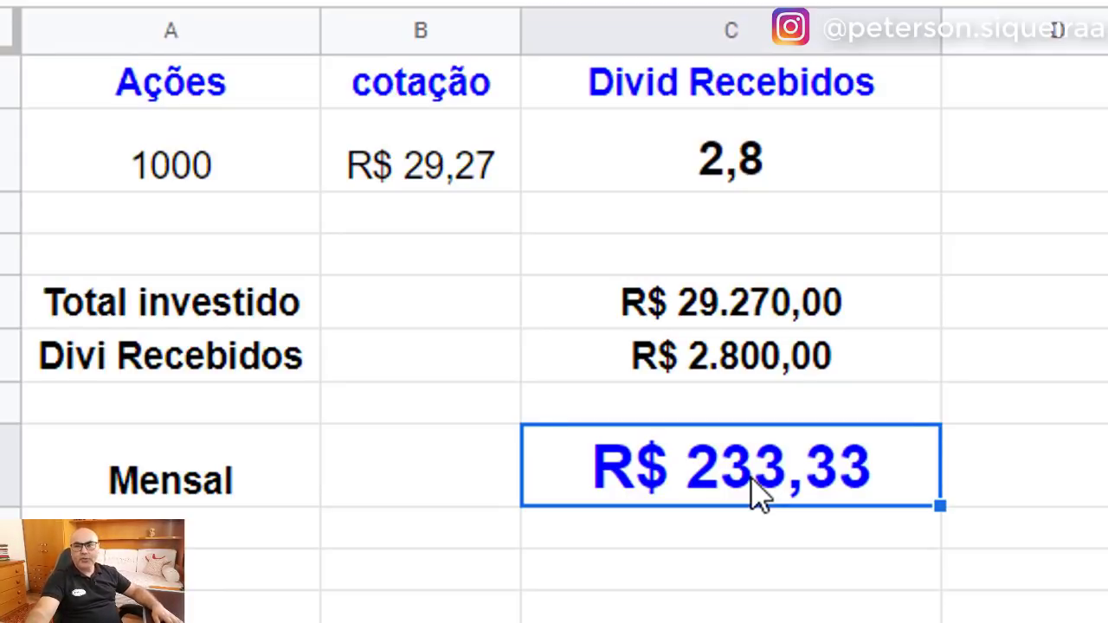
- Set the number of shares in A2 to 10000 and check the monthly income in C8
{"action": "left_click", "coordinate": [245, 183]}
{"action": "type", "text": "10000"}
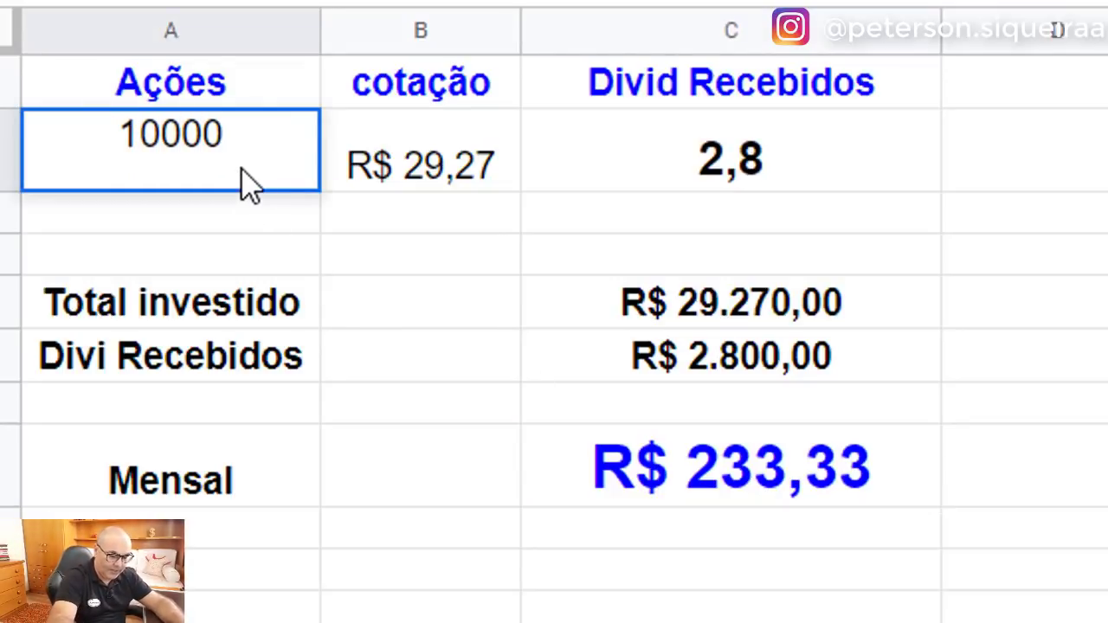
{"action": "key", "text": "Return"}
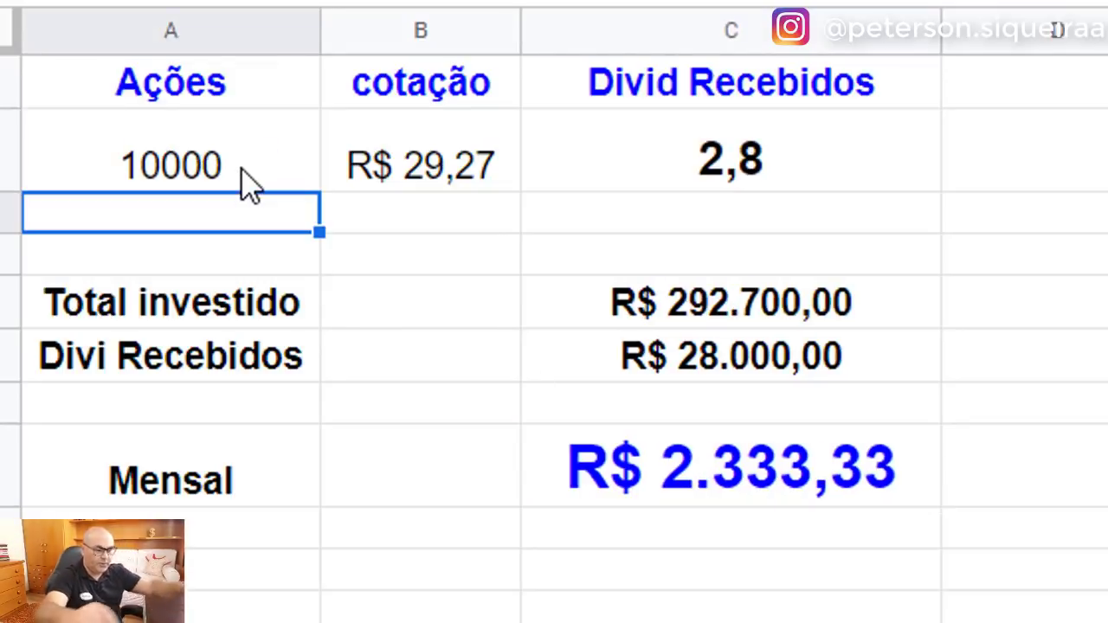
{"action": "left_click", "coordinate": [800, 497]}
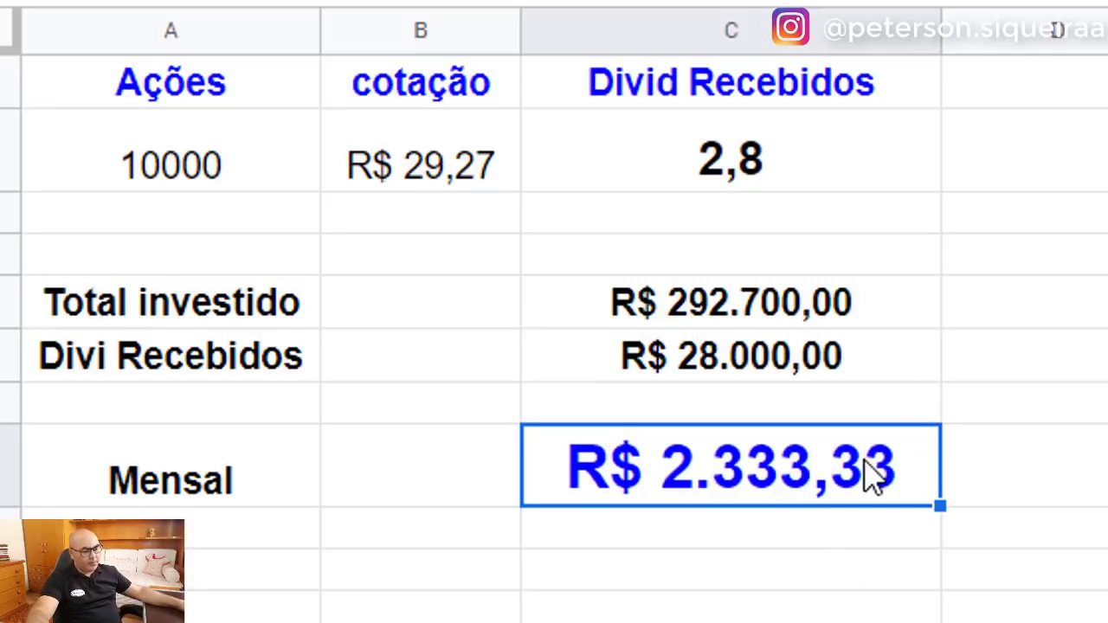
- Set the number of shares in A2 to 20000 and check the monthly income and total invested
{"action": "left_click", "coordinate": [198, 168]}
{"action": "type", "text": "2"}
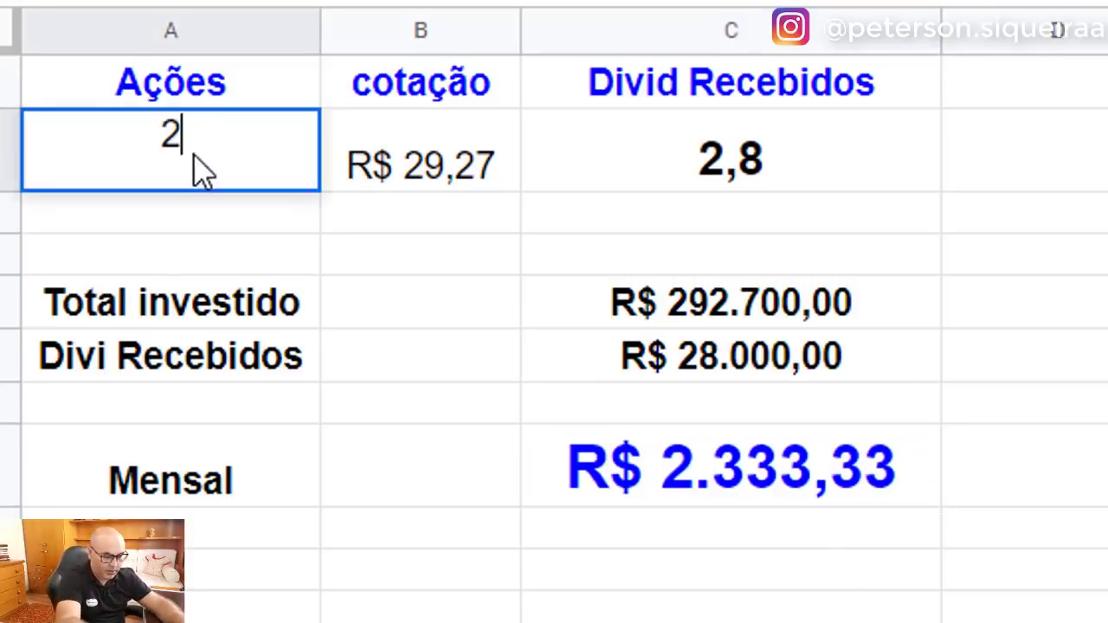
{"action": "type", "text": "0000"}
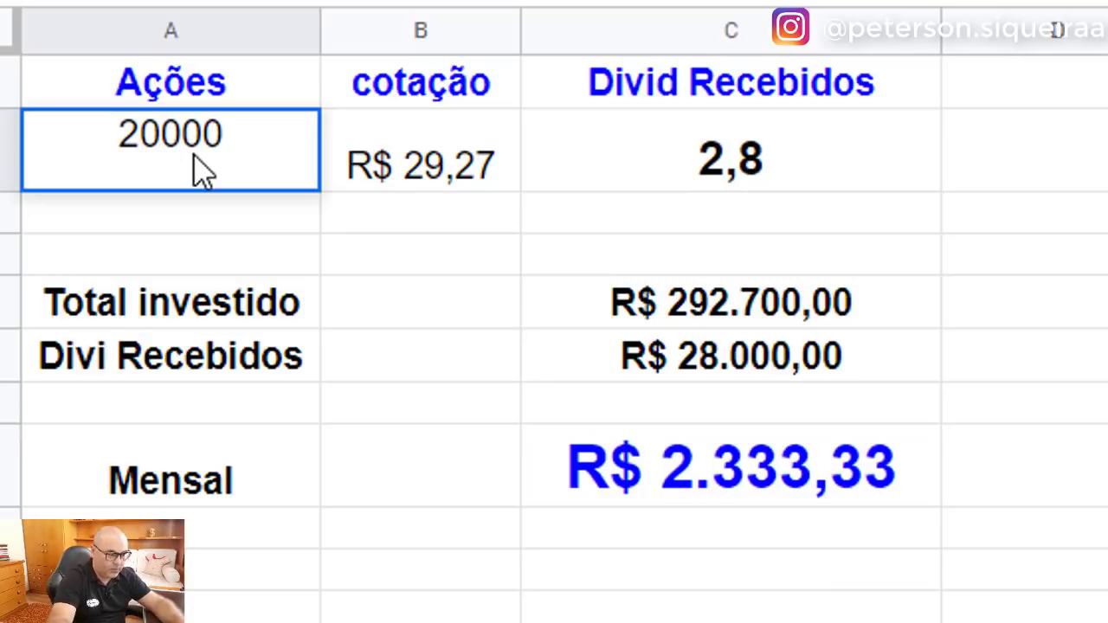
{"action": "key", "text": "Return"}
{"action": "left_click", "coordinate": [684, 467]}
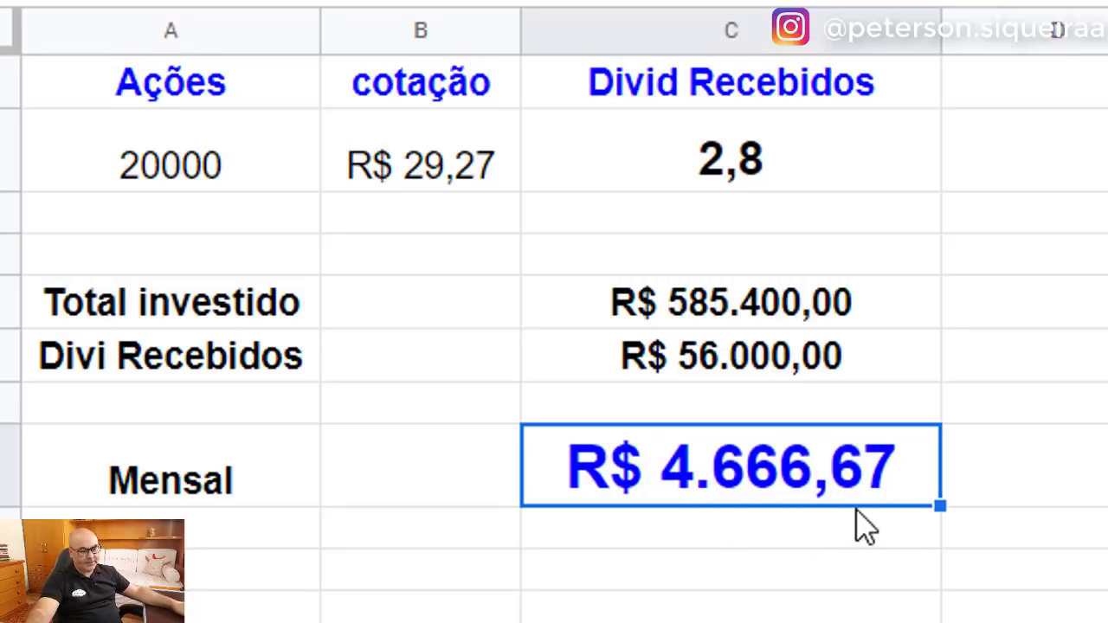
{"action": "left_click", "coordinate": [777, 301]}
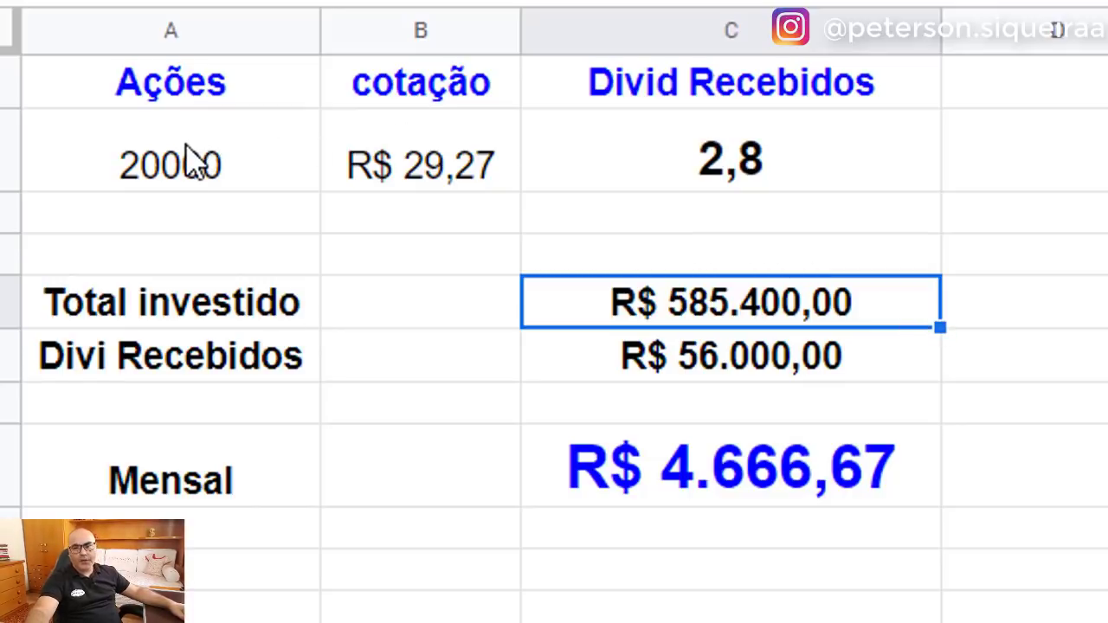
- Set the number of shares in A2 to 30000 and check the total invested and monthly income
{"action": "left_click", "coordinate": [241, 166]}
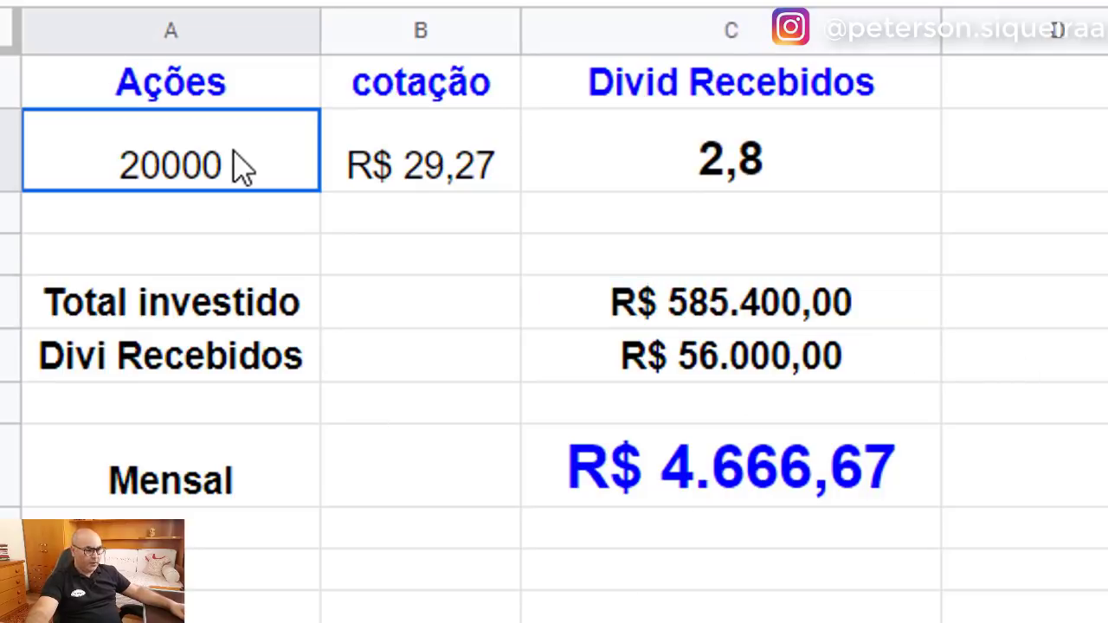
{"action": "type", "text": "300"}
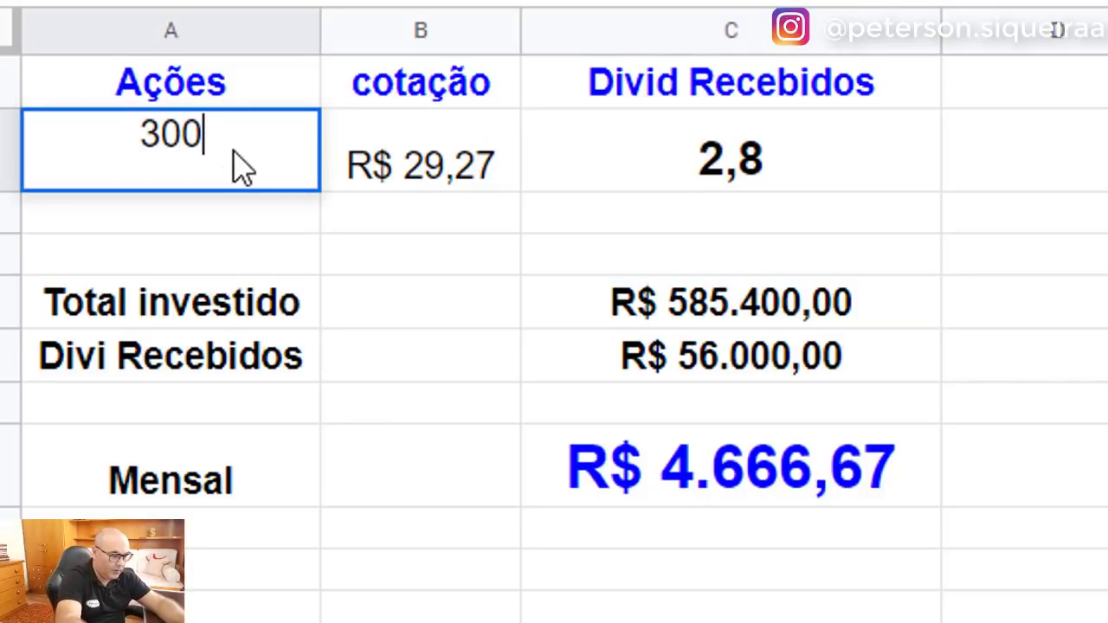
{"action": "type", "text": "00"}
{"action": "key", "text": "Return"}
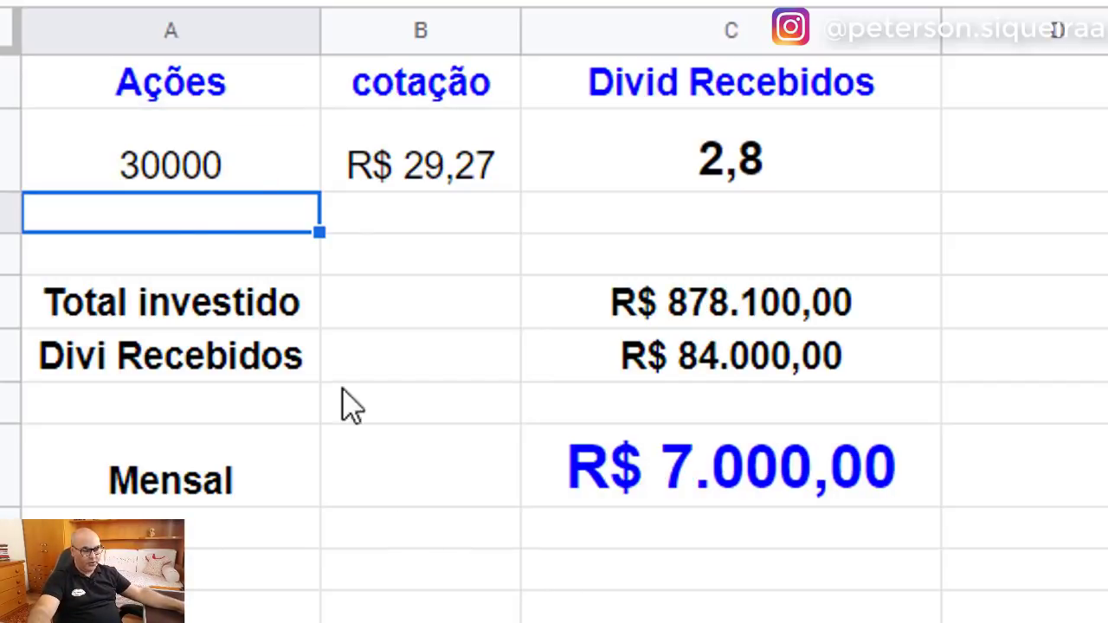
{"action": "left_click", "coordinate": [210, 170]}
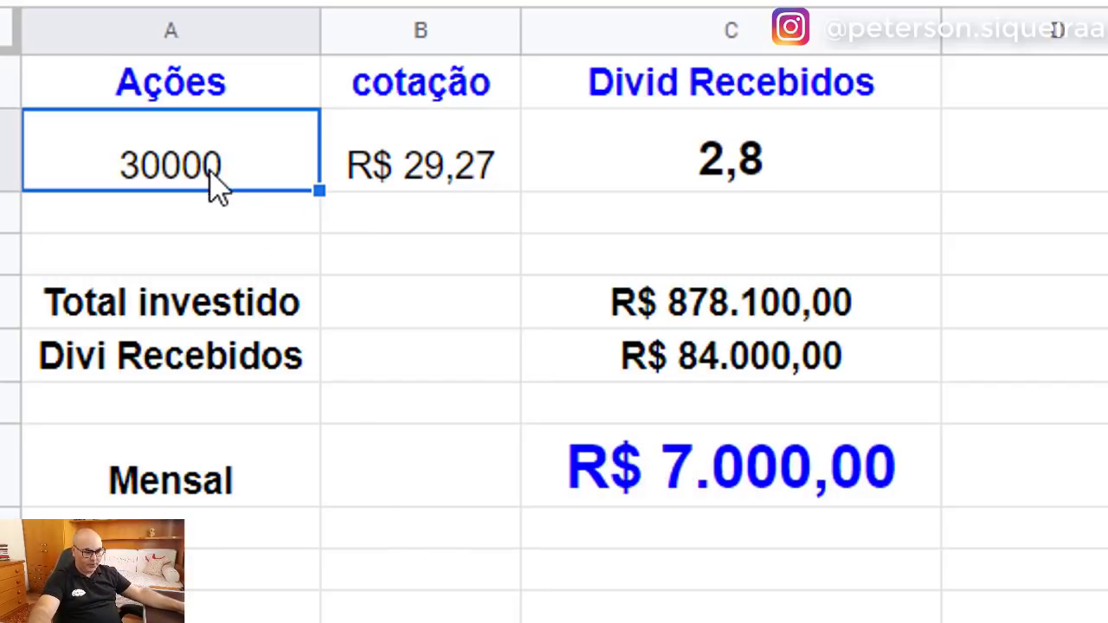
{"action": "left_click", "coordinate": [785, 310]}
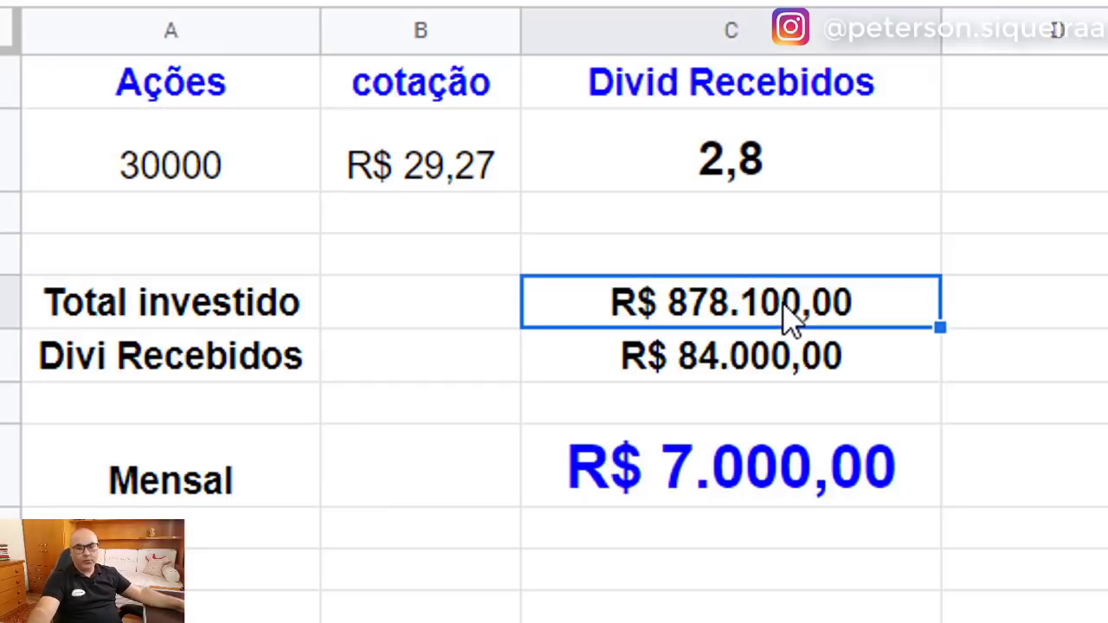
{"action": "left_click", "coordinate": [897, 492]}
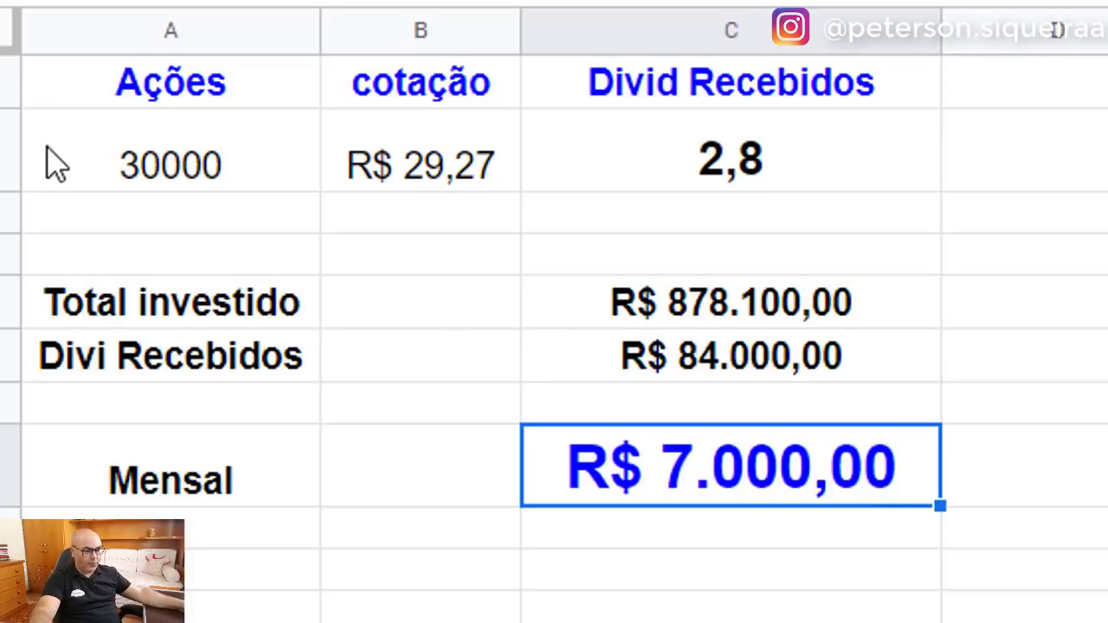
- Set the number of shares in A2 to 35000 and check the total invested, dividends received and monthly income
{"action": "left_click", "coordinate": [204, 188]}
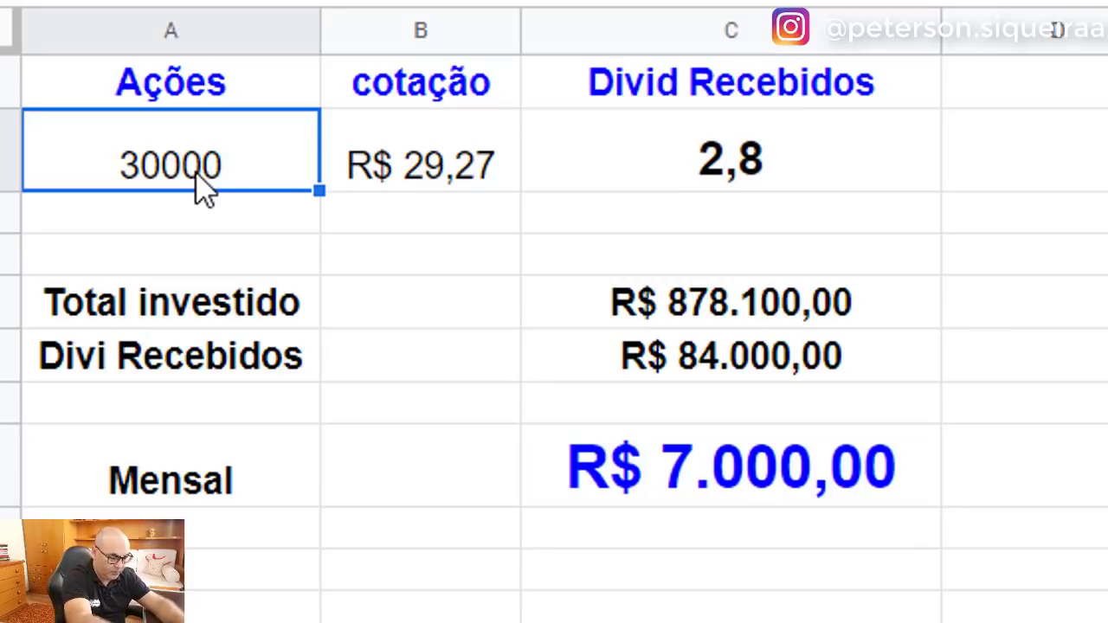
{"action": "type", "text": "35000"}
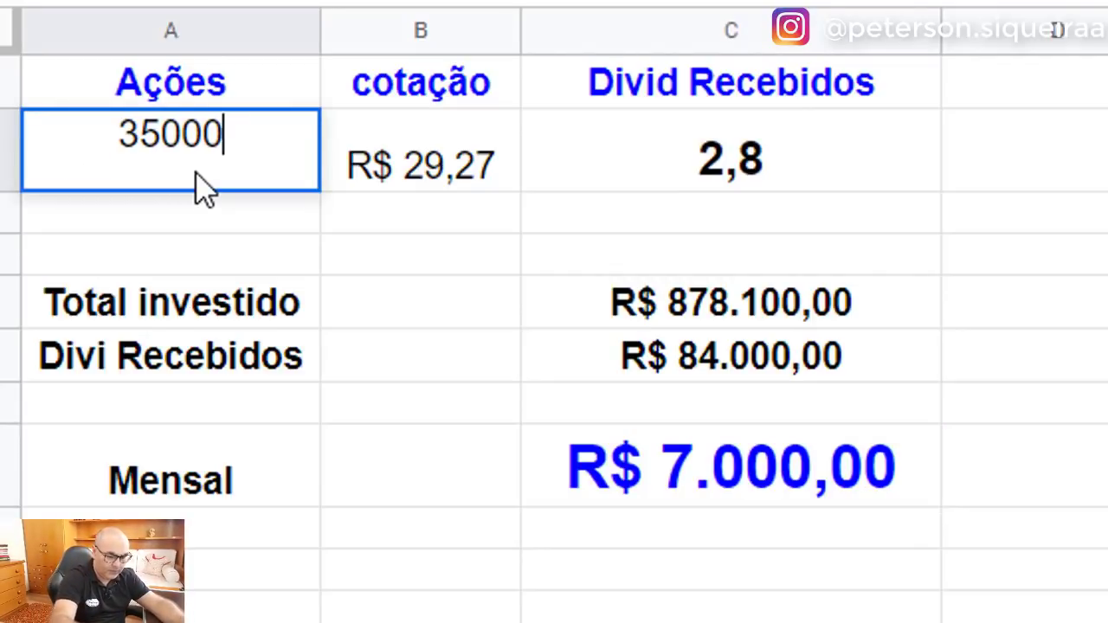
{"action": "key", "text": "Return"}
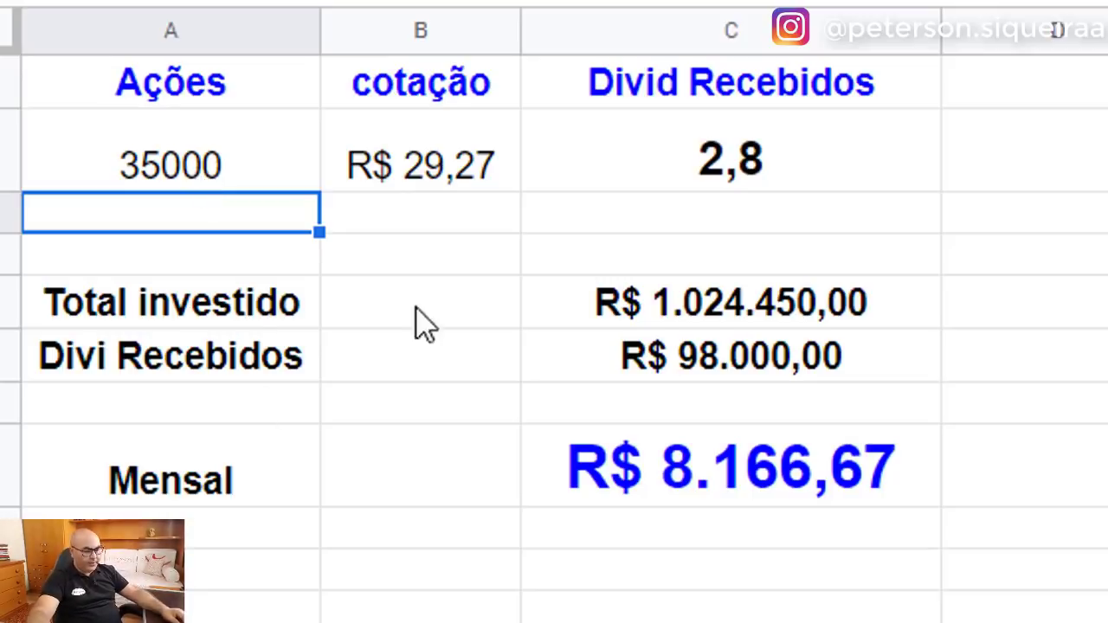
{"action": "left_click", "coordinate": [283, 172]}
{"action": "left_click", "coordinate": [657, 324]}
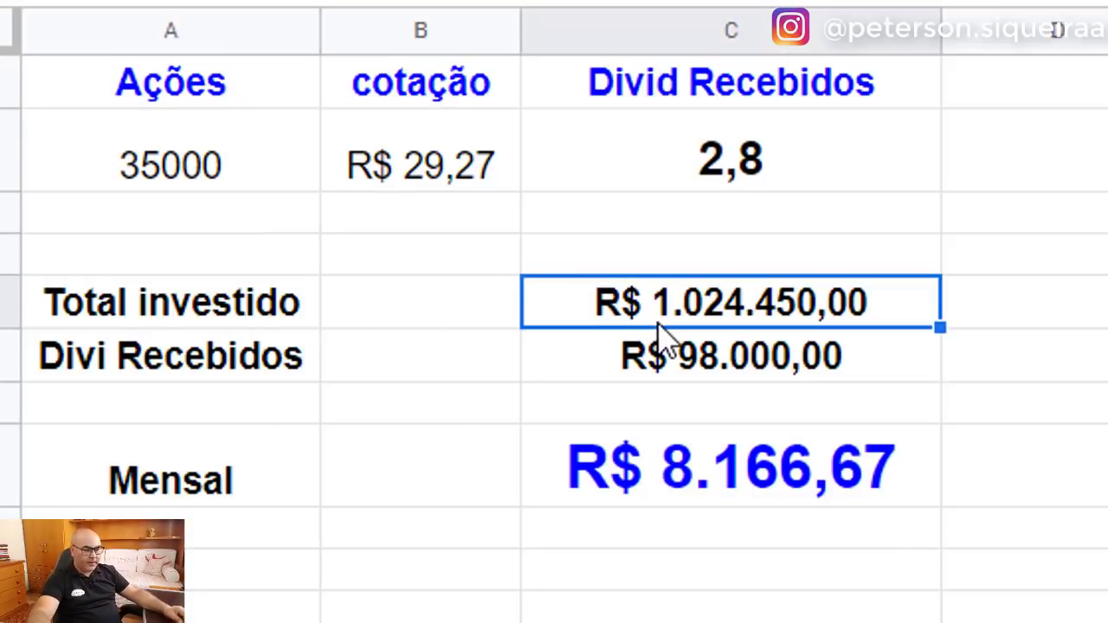
{"action": "left_click", "coordinate": [752, 370]}
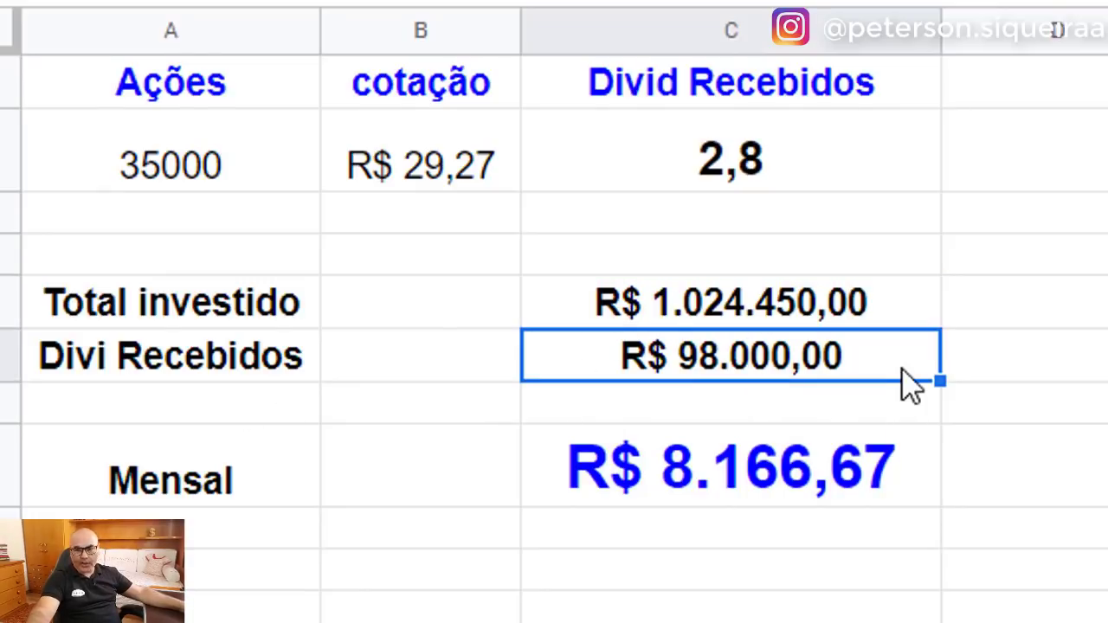
{"action": "left_click", "coordinate": [829, 486]}
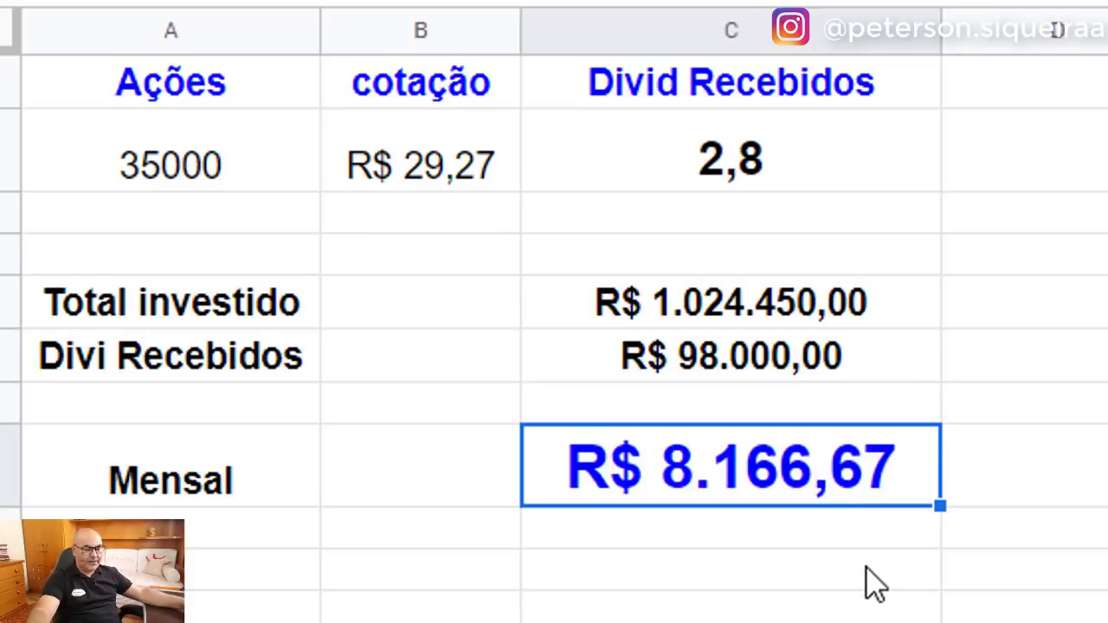
{"action": "left_click", "coordinate": [404, 492]}
{"action": "left_click", "coordinate": [296, 481]}
{"action": "left_click", "coordinate": [820, 487]}
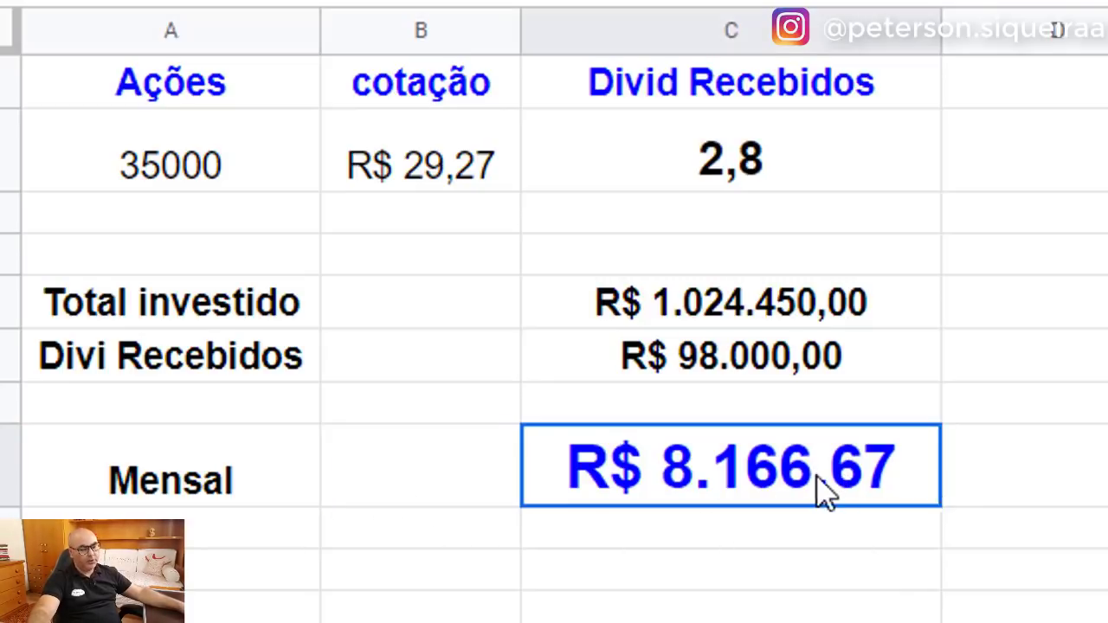